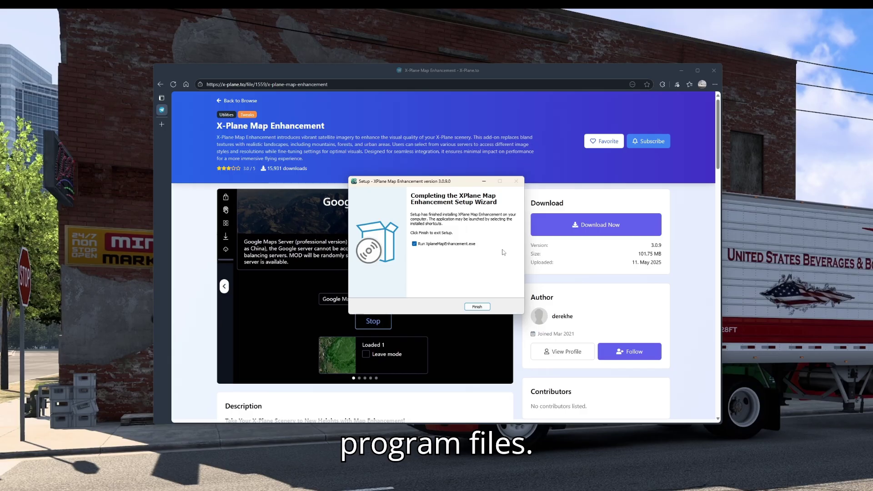
Step: Finish the setup wizard so XPlane Map Enhancement launches, and minimize the browser
click(482, 310)
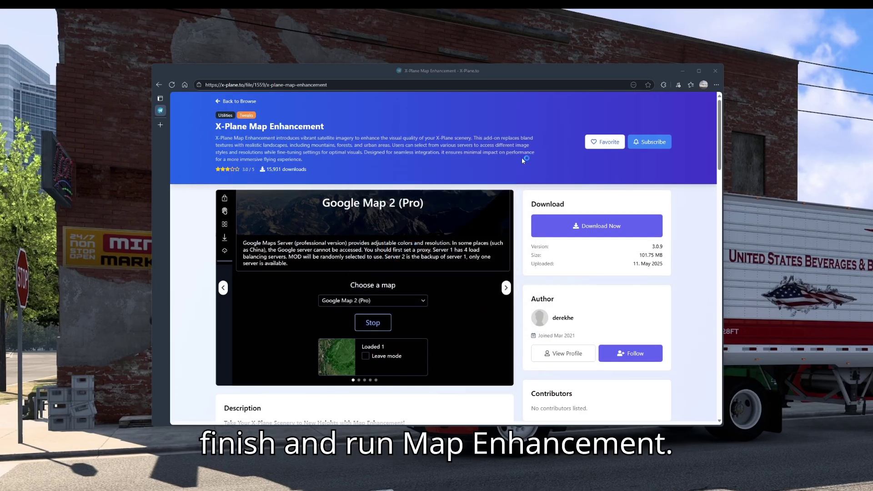
click(682, 70)
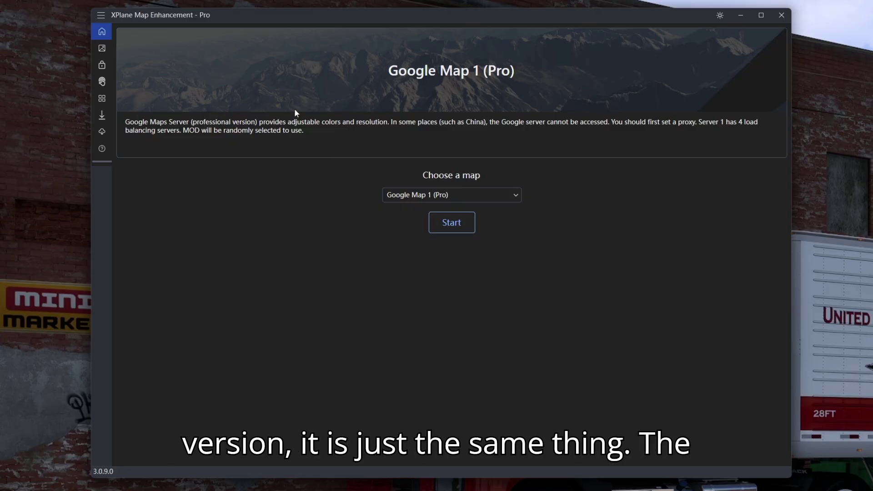
Step: Open the app's settings and check the Image quality dropdown, leaving it on High
click(103, 99)
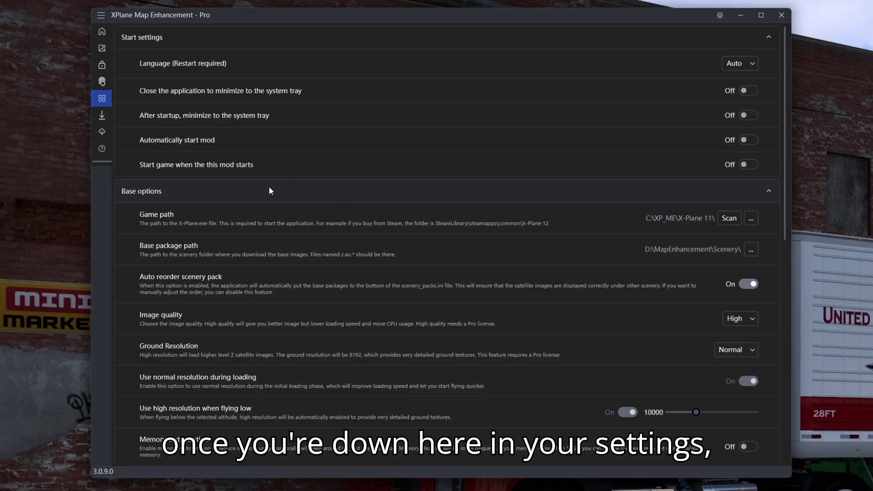
scroll(347, 245, down, 1)
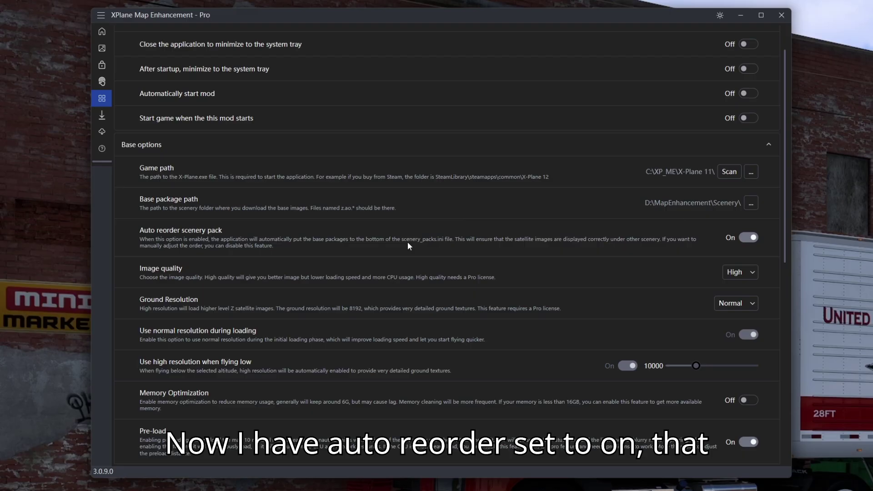
click(747, 272)
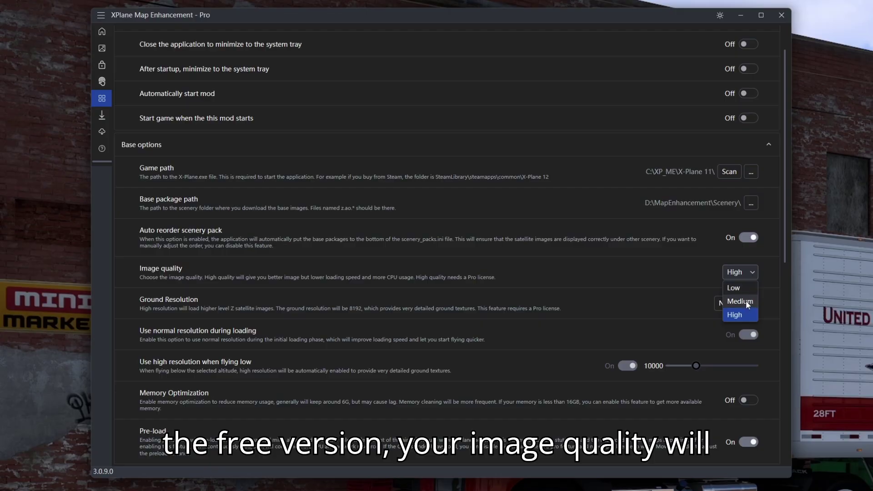
click(769, 260)
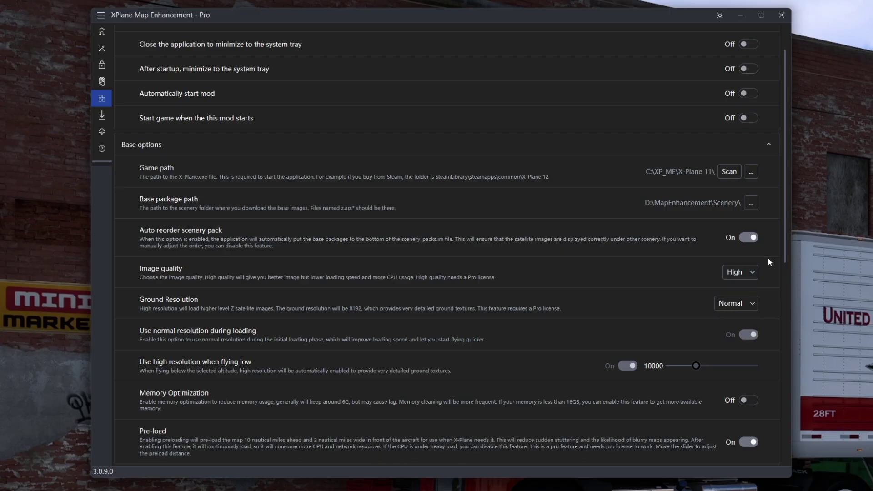
click(716, 303)
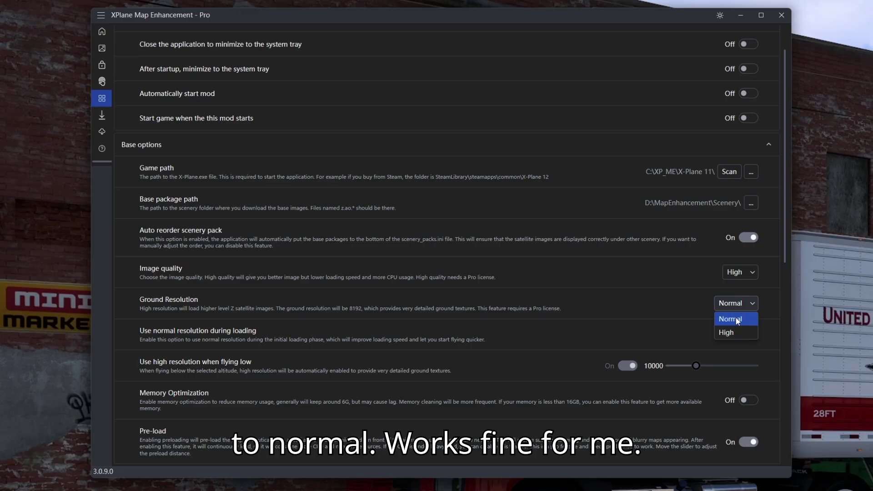
scroll(588, 335, down, 3)
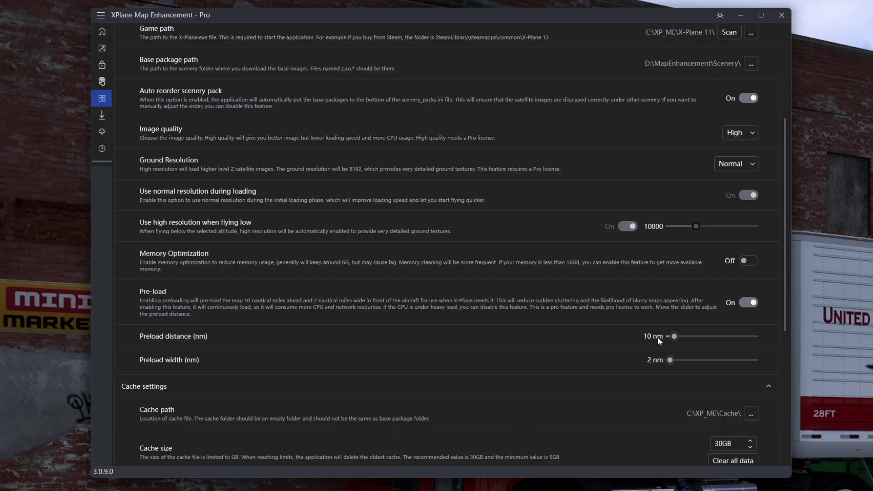
scroll(658, 338, down, 2)
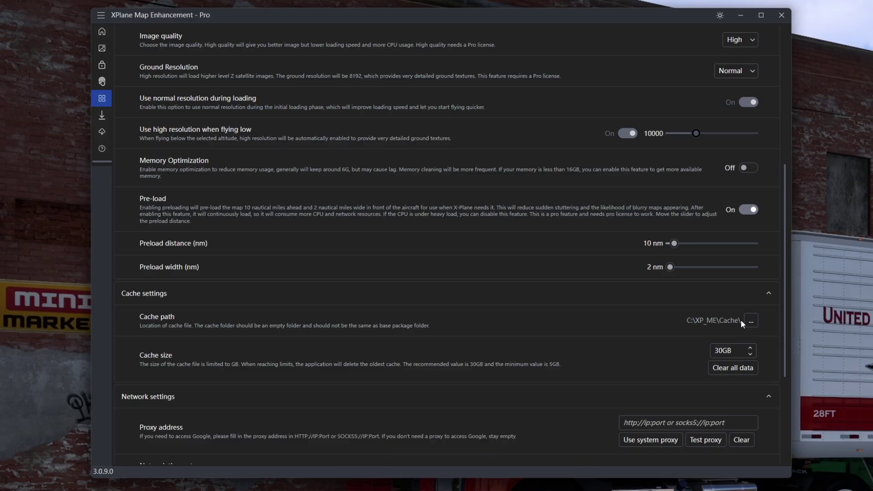
scroll(631, 286, up, 5)
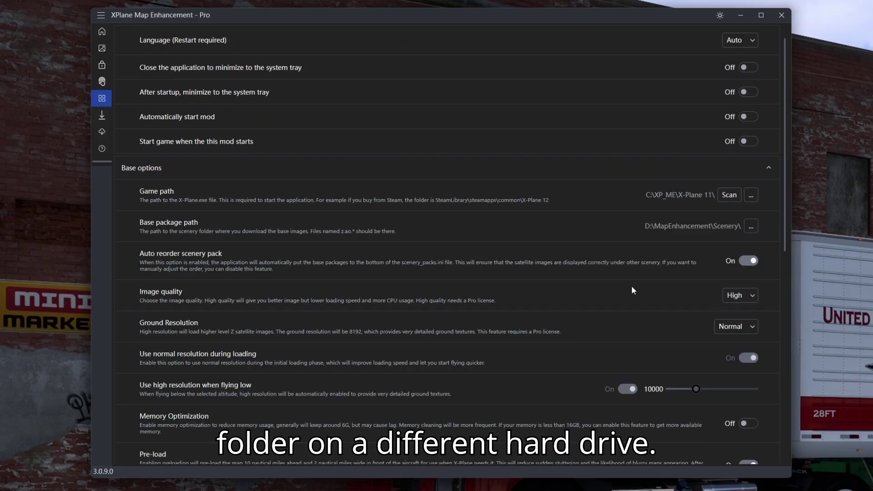
scroll(632, 290, down, 6)
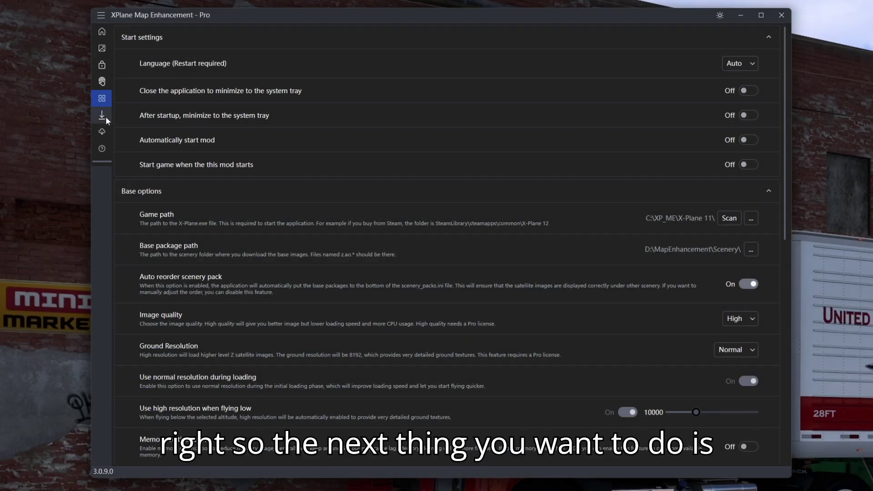
Step: Update XPlane Map Enhancement to 3.0.18 and confirm no newer version is available
click(104, 116)
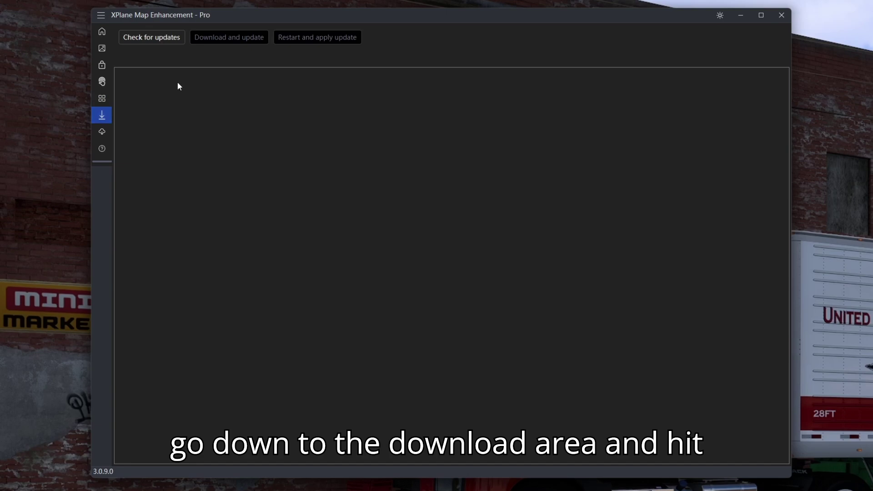
click(159, 37)
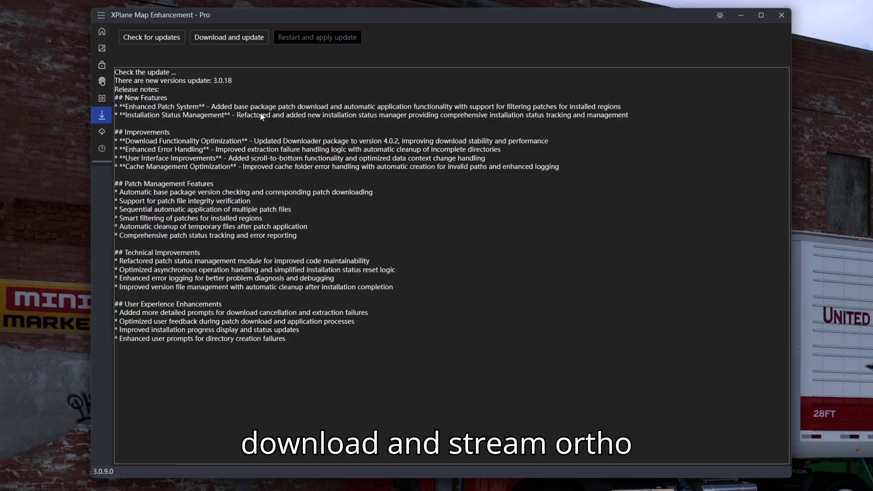
click(202, 38)
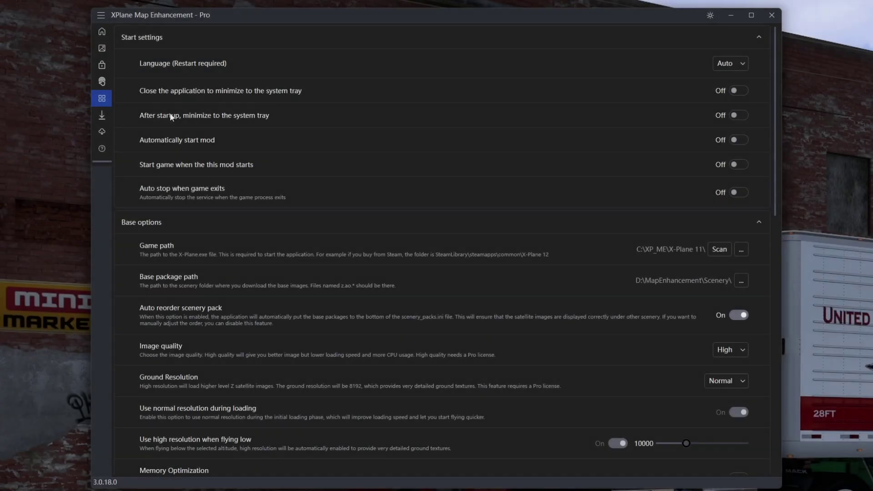
click(103, 114)
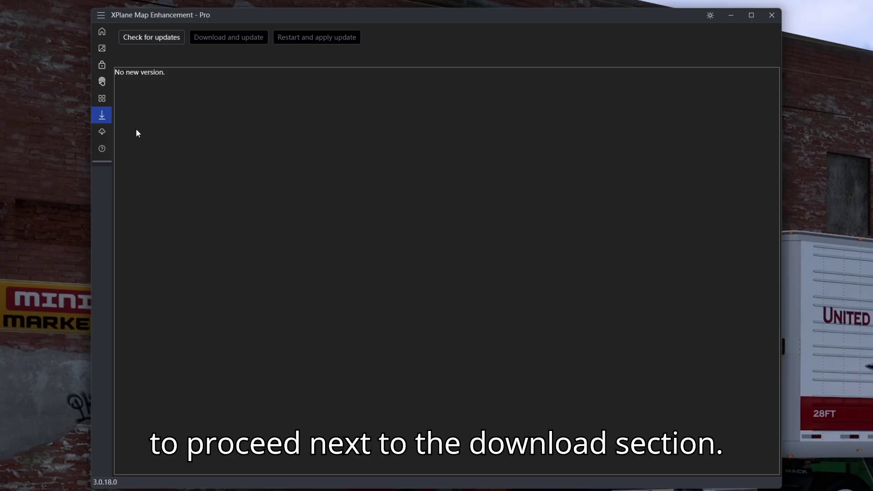
click(103, 133)
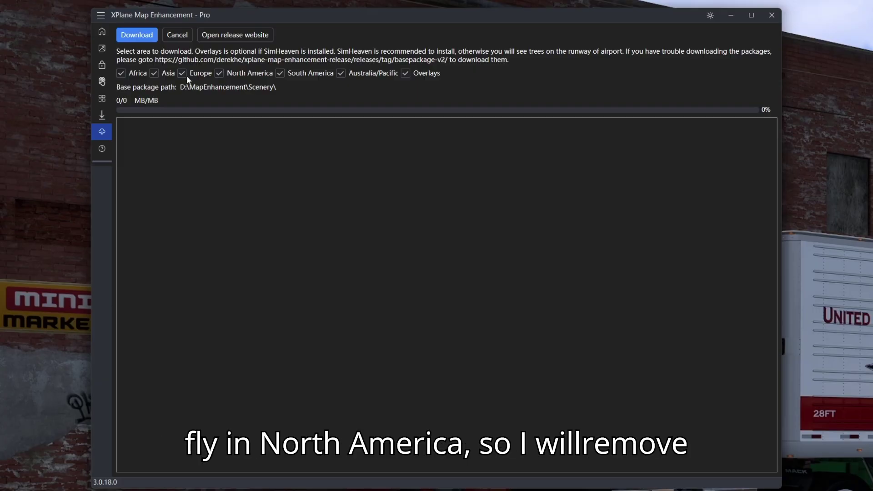
Step: Untick the three unwanted regions, keeping North America and Overlays, and start the download
click(121, 73)
click(280, 73)
click(340, 73)
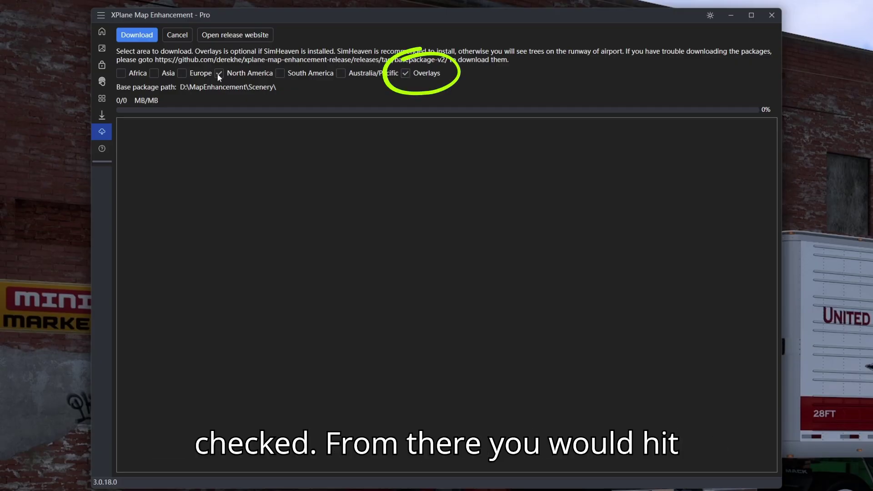
click(136, 35)
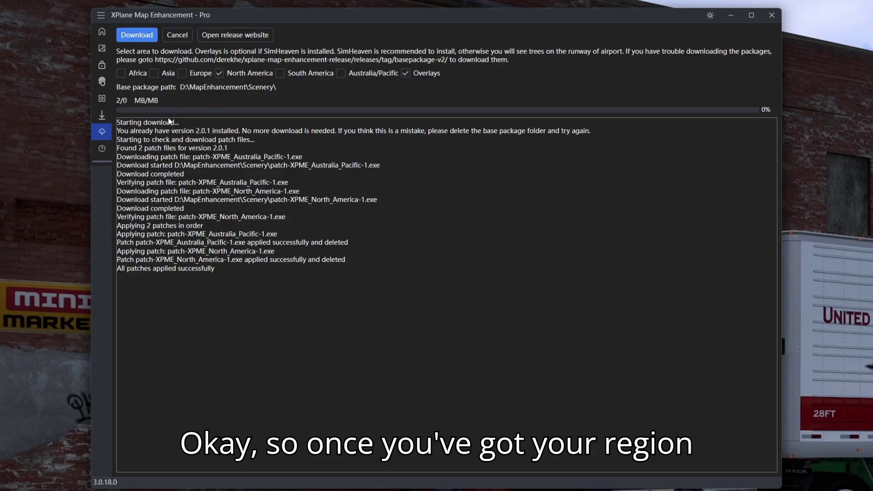
Step: Return home and browse the map source list without changing Google Map 1 (Pro)
click(102, 32)
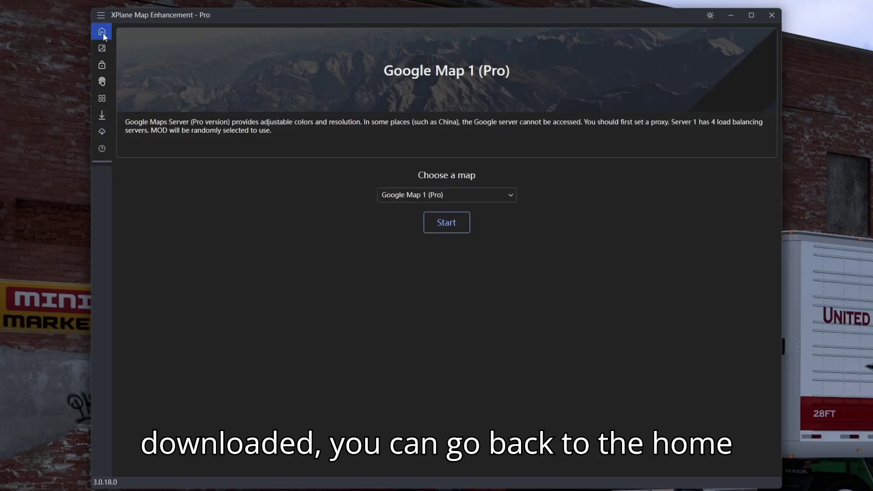
click(424, 199)
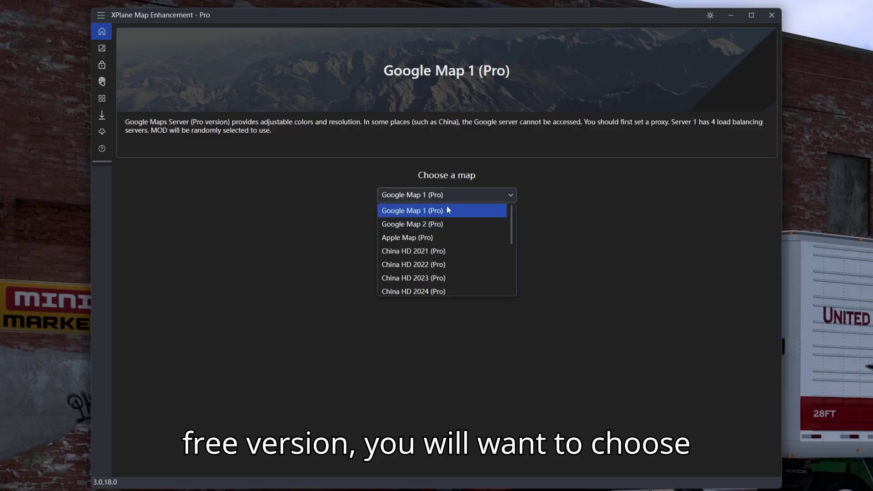
click(551, 187)
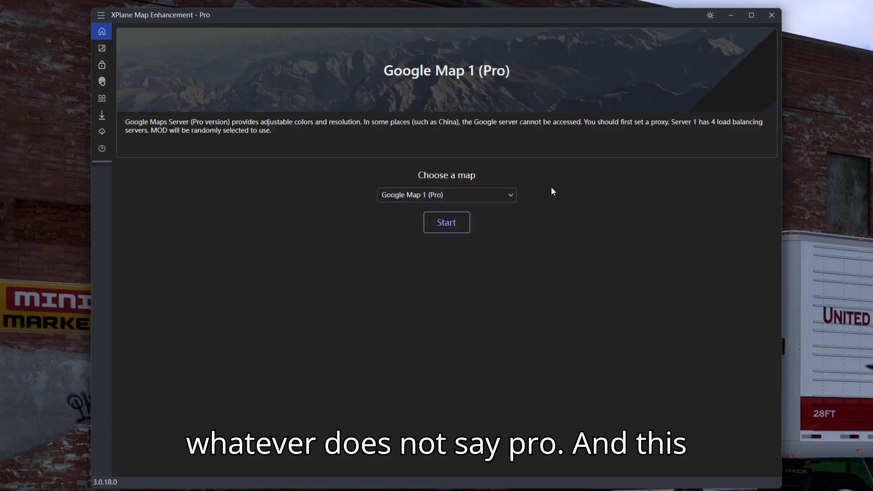
click(479, 197)
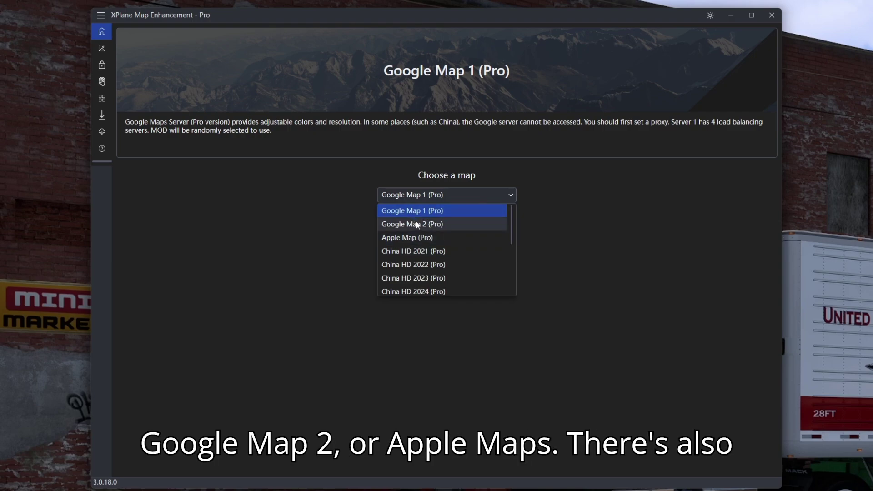
scroll(416, 237, down, 3)
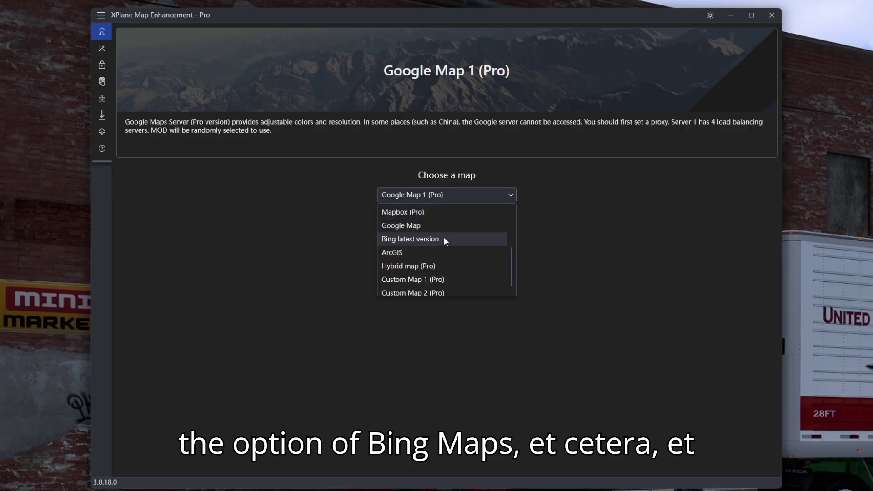
scroll(425, 236, up, 3)
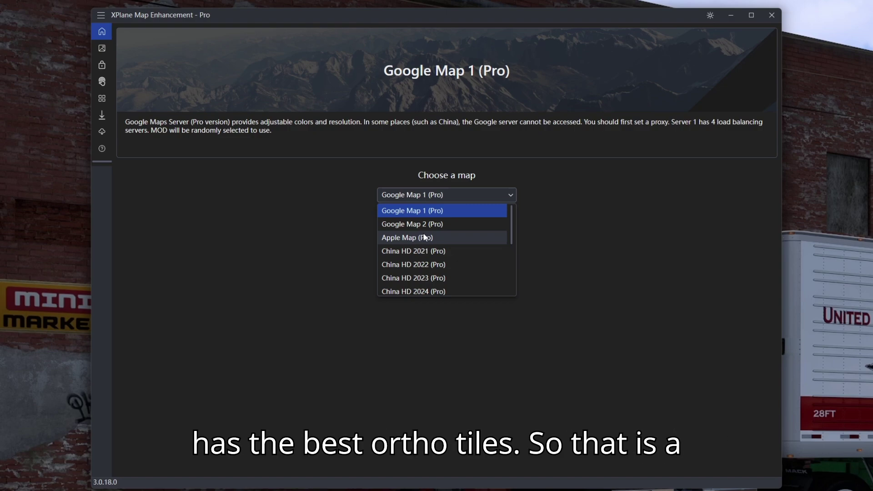
click(583, 235)
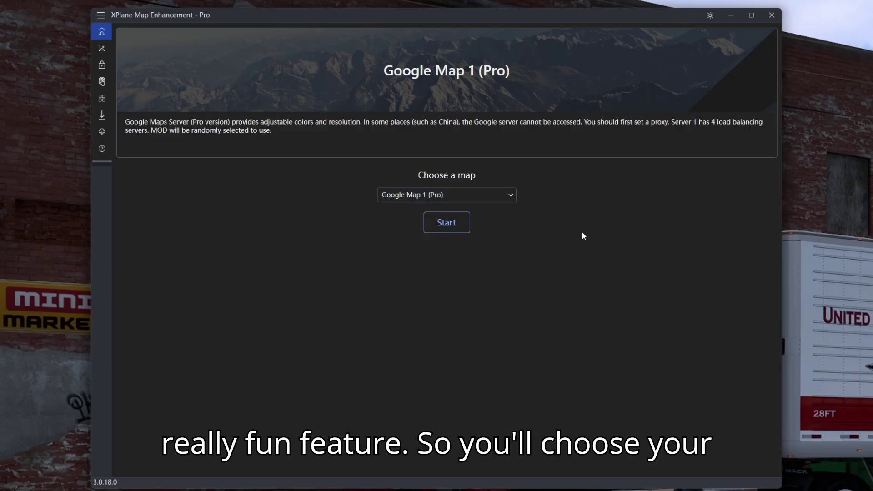
Step: Keep Google Map 1 (Pro) as the map source and start streaming imagery
click(492, 193)
scroll(441, 261, down, 3)
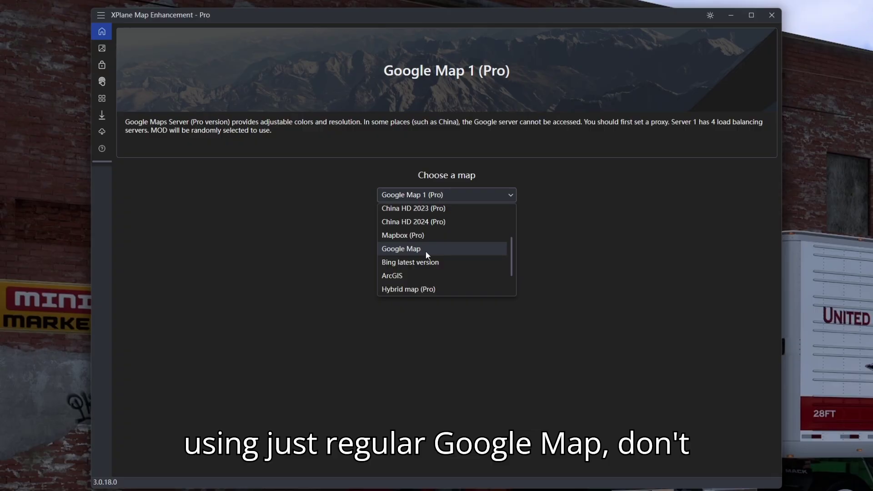
click(575, 236)
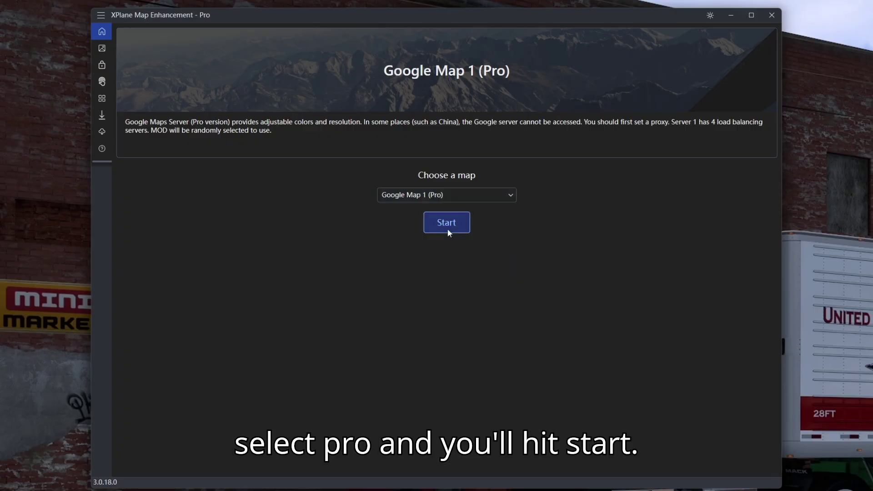
click(447, 223)
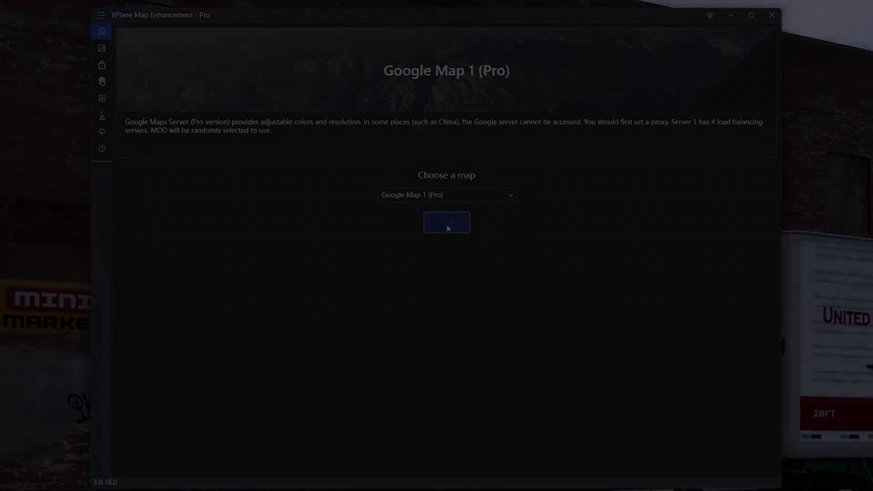